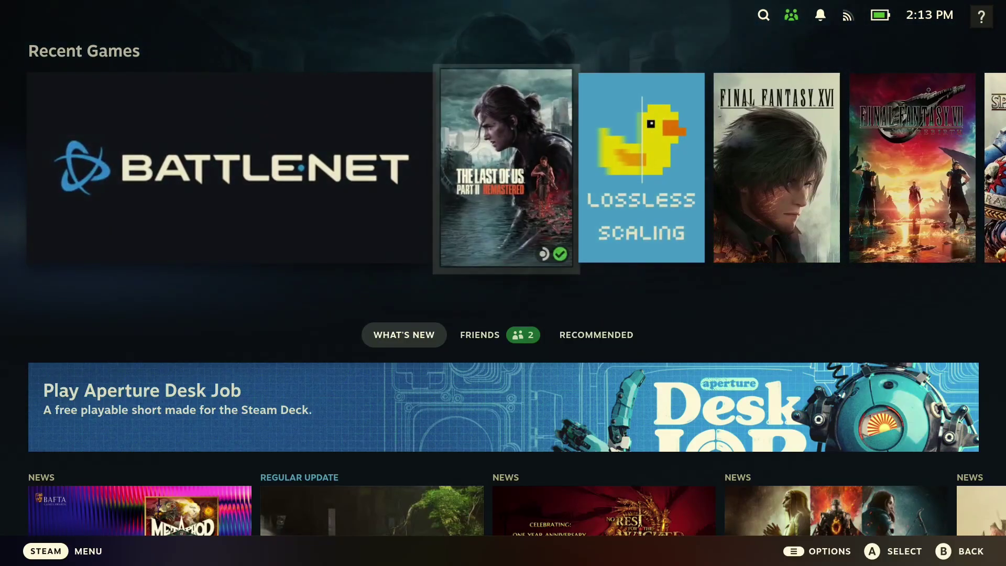
- Open Battle.net from the recent games in Gaming Mode and launch it
key("Left")
key("Right")
key("Left")
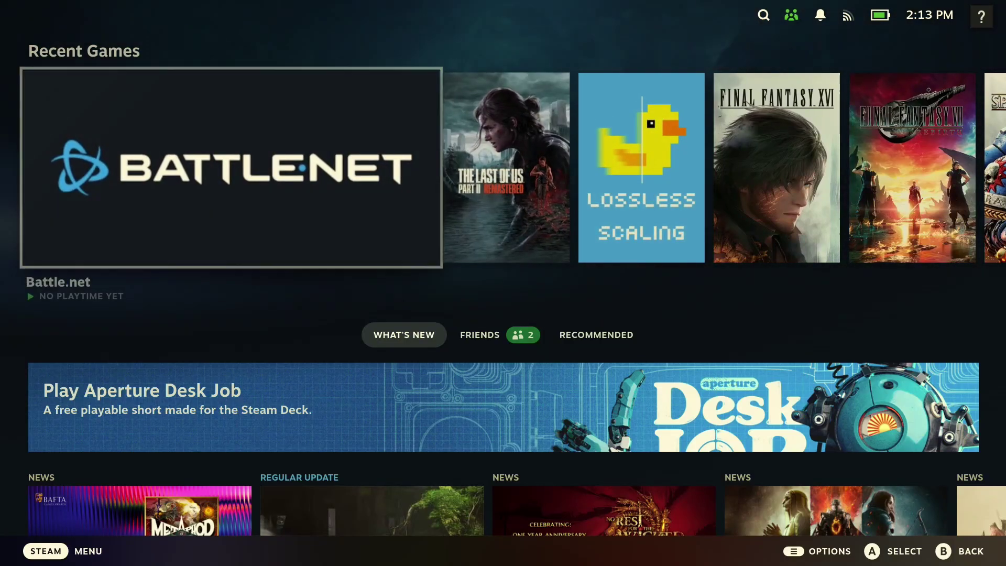
key("Return")
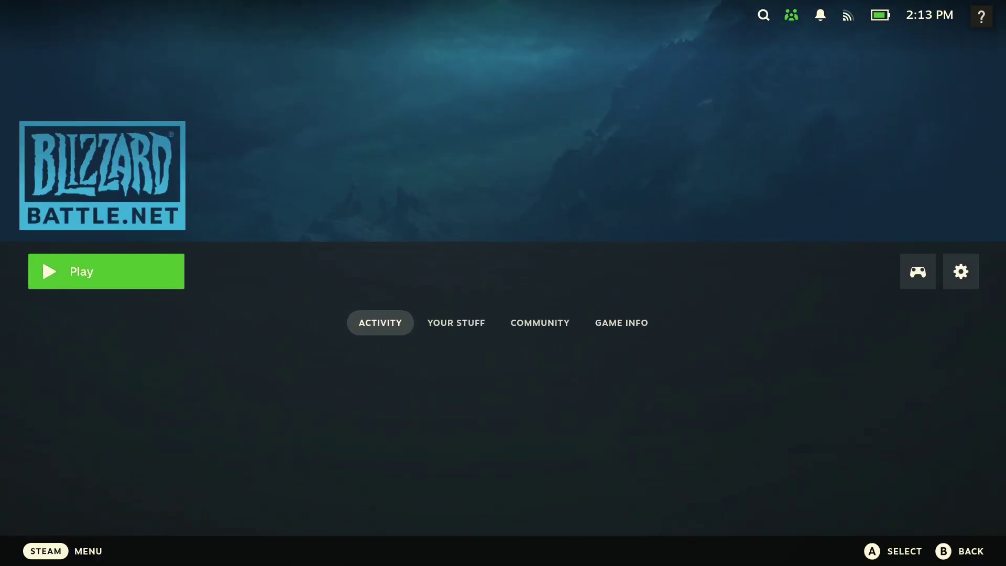
key("Return")
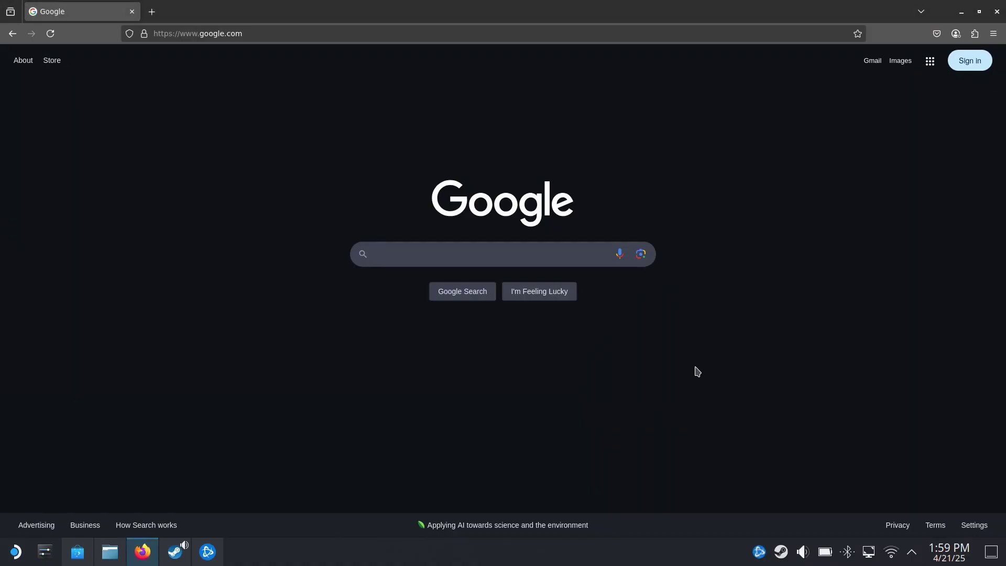
- In Firefox, download NonSteamLaunchers.desktop from the v4.1.4 release of moraroy's NonSteamLaunchers-On-Steam-Deck GitHub repository, and close the browser
left_click(521, 244)
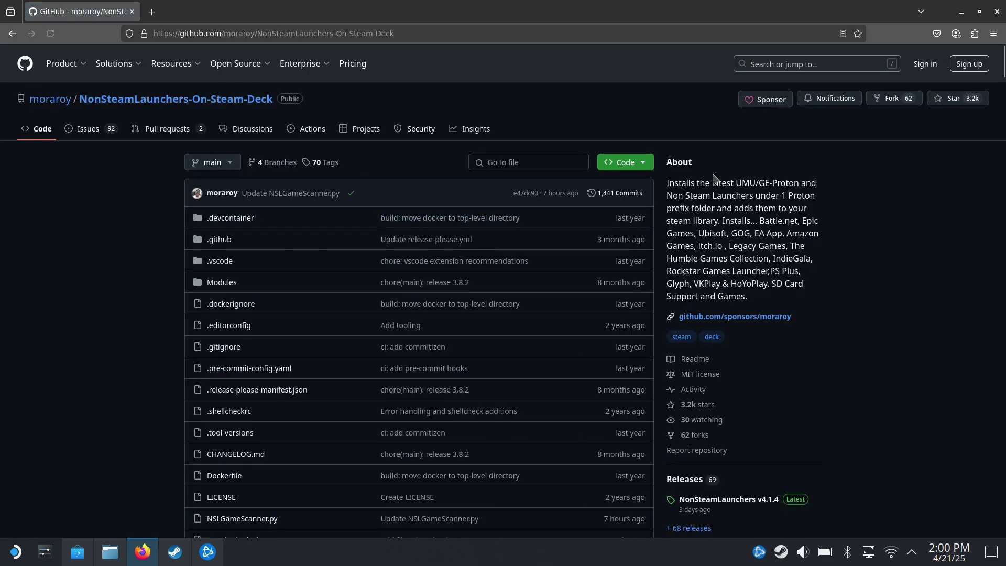
left_click(732, 503)
scroll(987, 511, "down", 10)
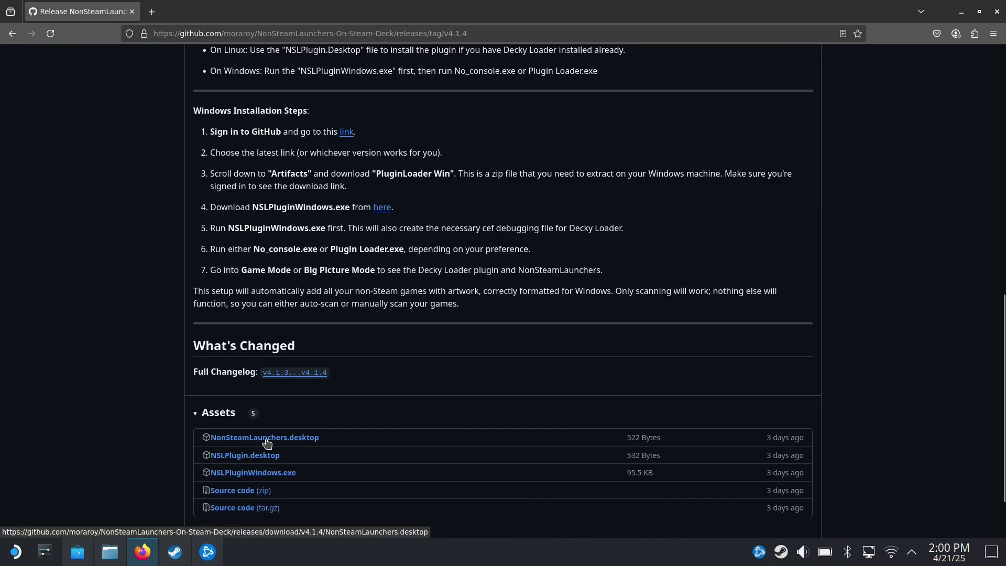
left_click(299, 440)
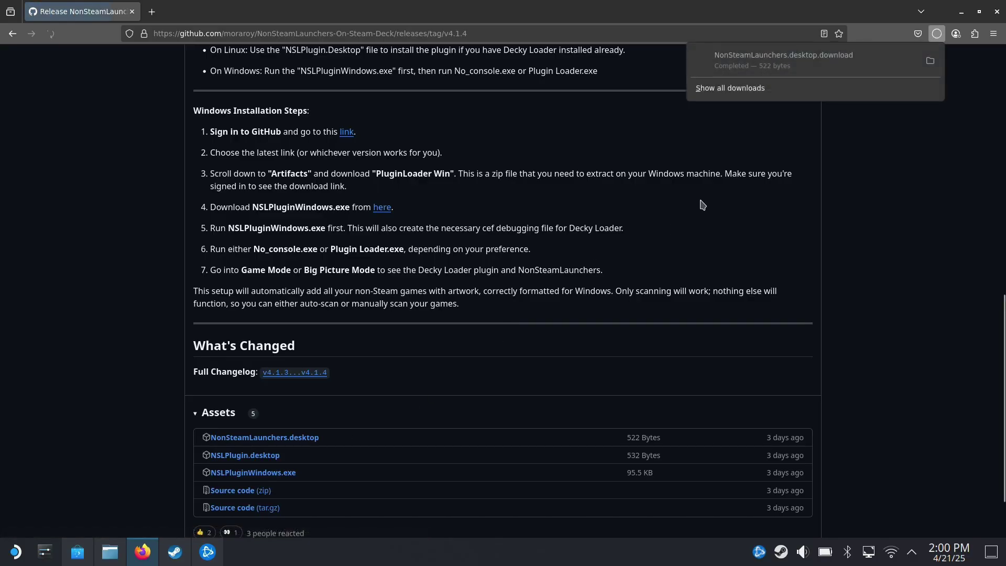
left_click(996, 12)
- Try to move NonSteamLaunchers.desktop.download from the Downloads folder to the desktop using Dolphin, and close the file manager
mouse_move(113, 562)
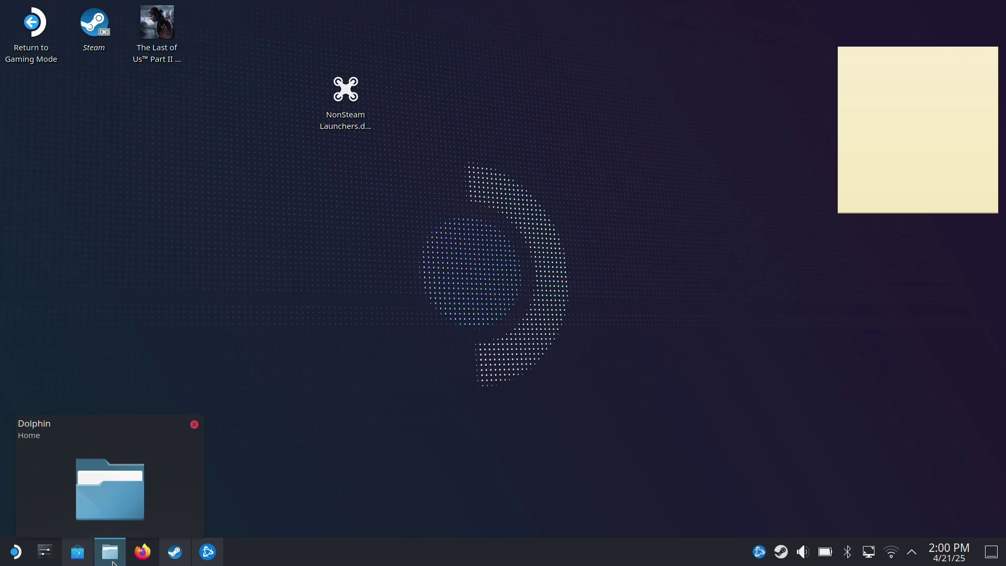
left_click(113, 562)
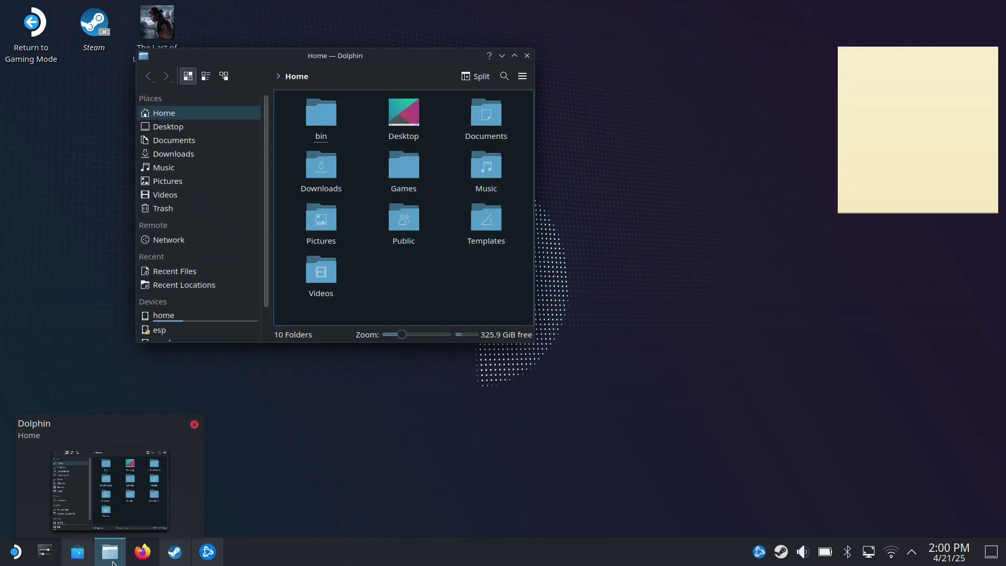
left_click(180, 160)
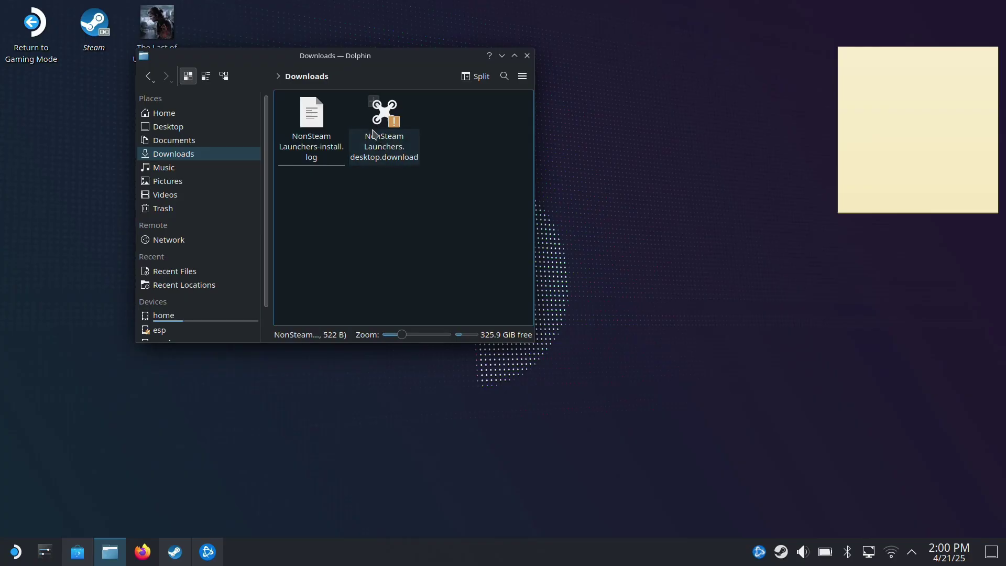
left_click_drag(382, 138, 52, 187)
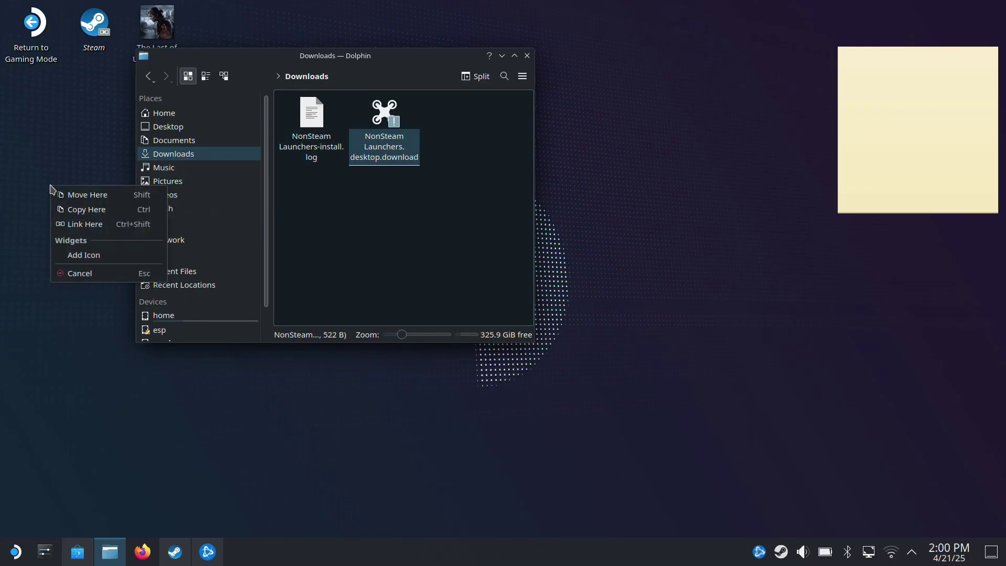
left_click(91, 194)
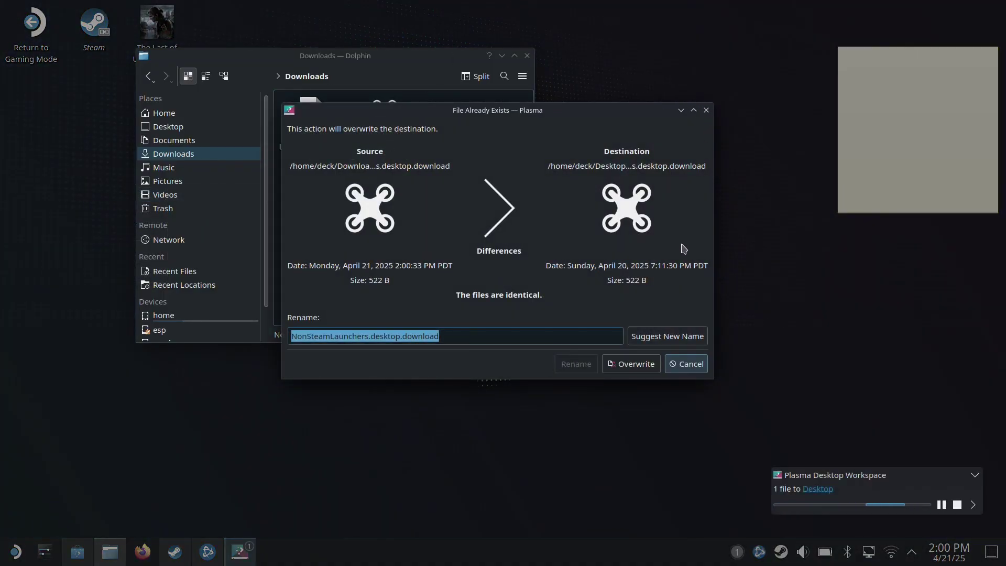
left_click(686, 365)
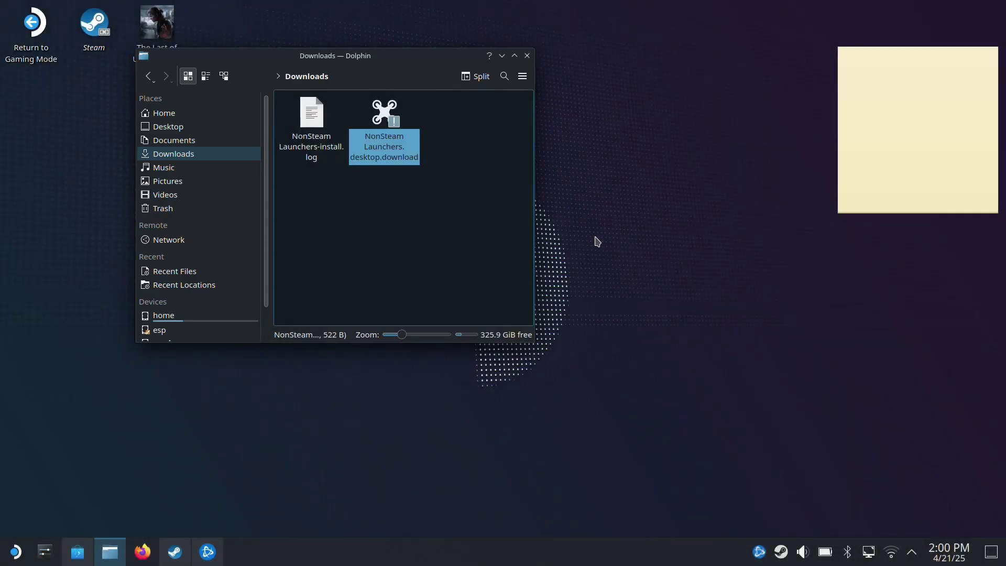
left_click(527, 55)
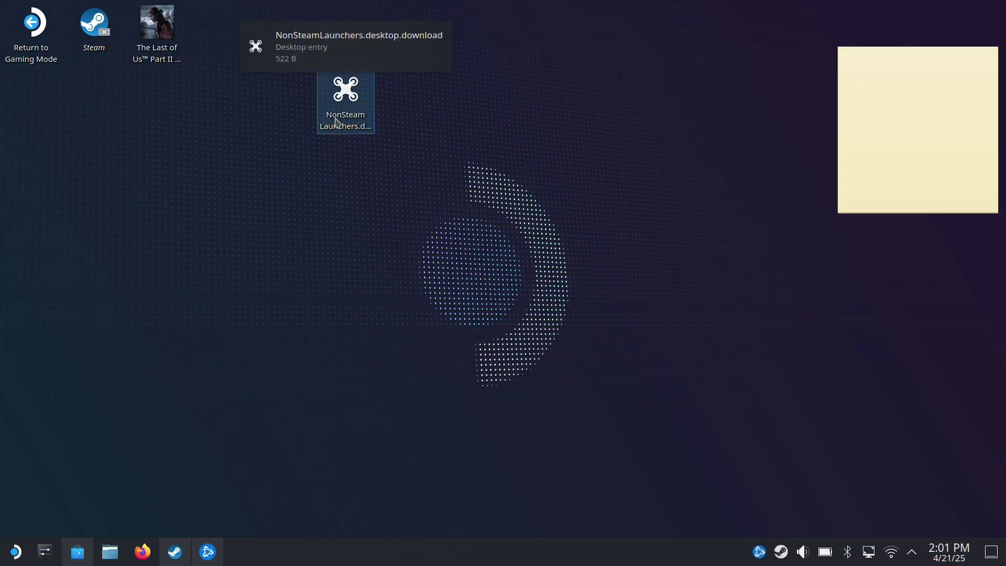
- Run NonSteamLaunchers from the desktop, install only the Battle.net launcher, and leave the custom website shortcuts blank
double_click(345, 99)
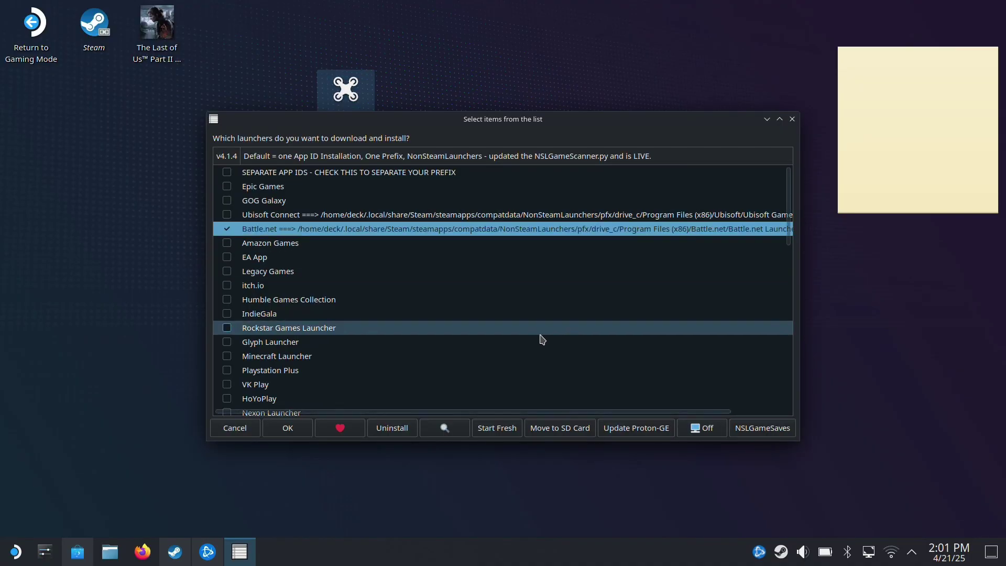
left_click(276, 434)
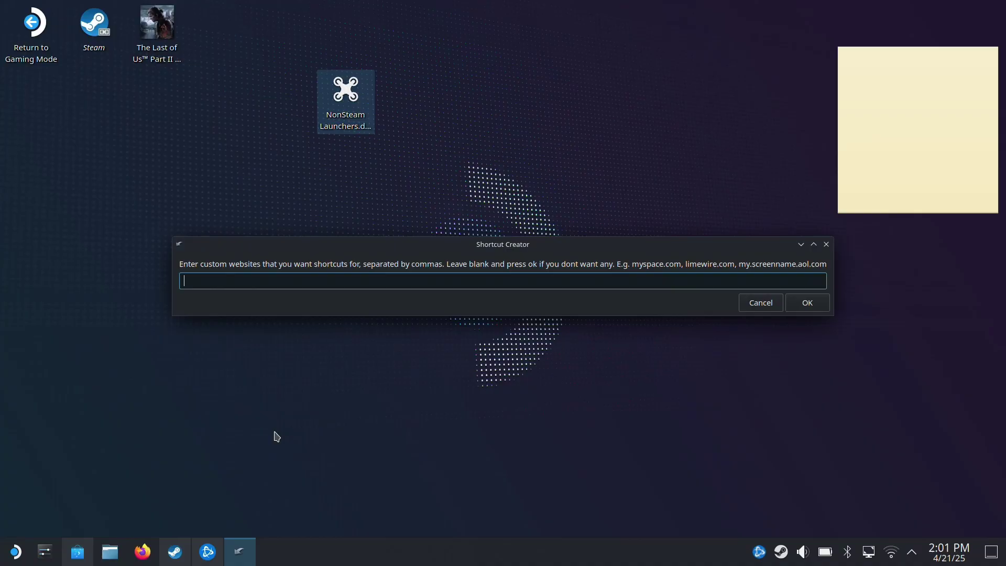
left_click(799, 307)
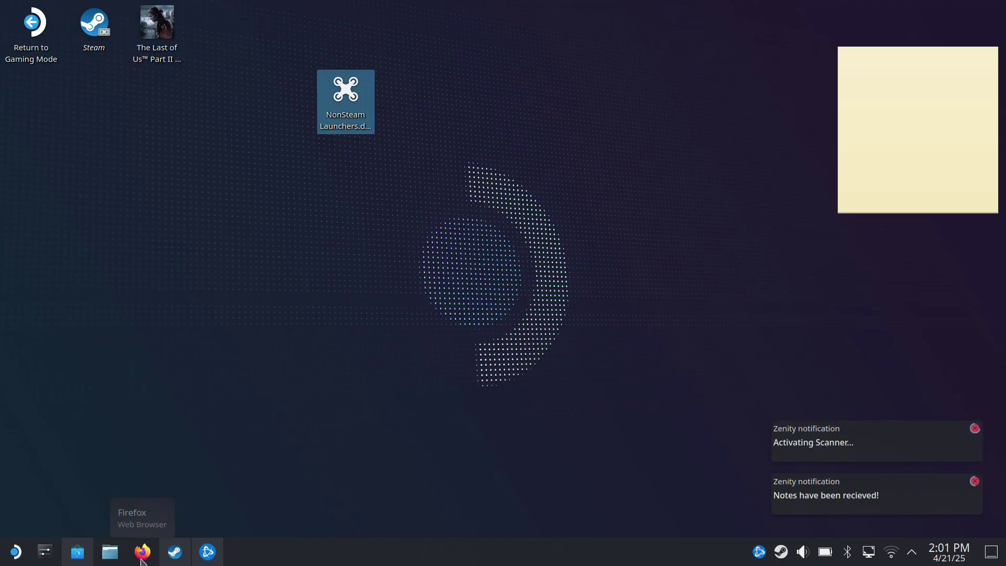
- Launch ProtonUp-Qt from Discover, check the installed compatibility tools for GE-Proton9-27, and close the open windows and the Decky Loader notice
left_click(77, 554)
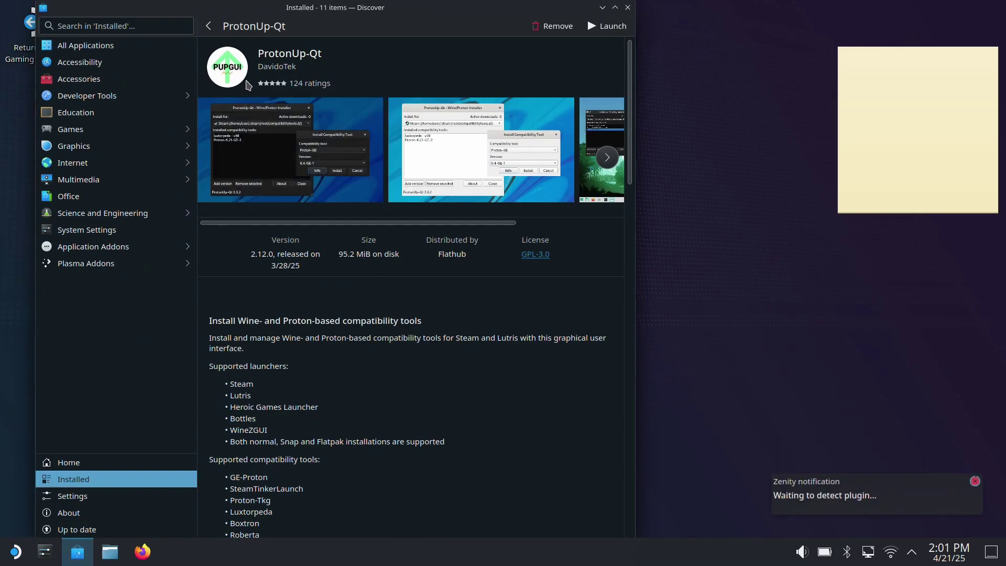
left_click(620, 28)
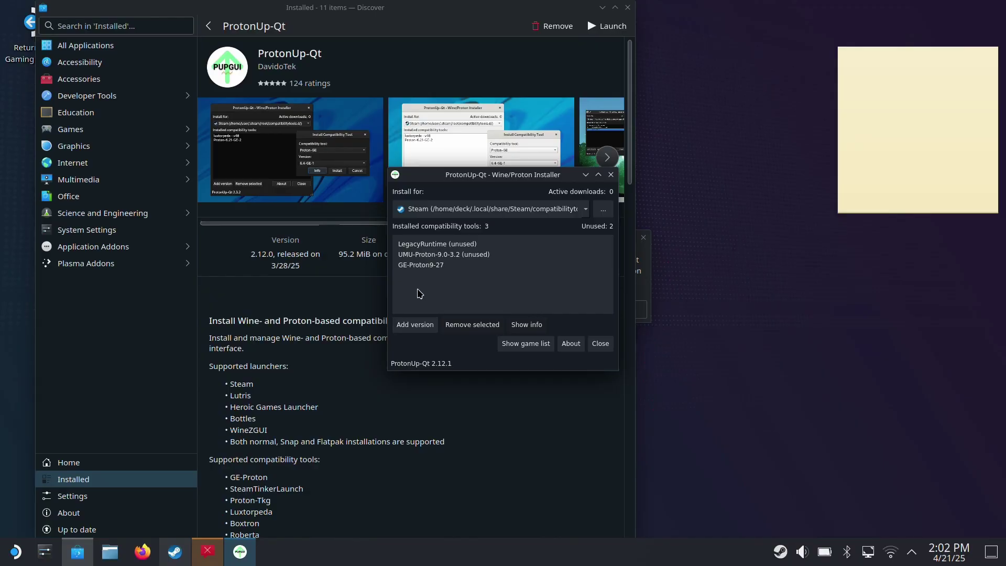
left_click(441, 266)
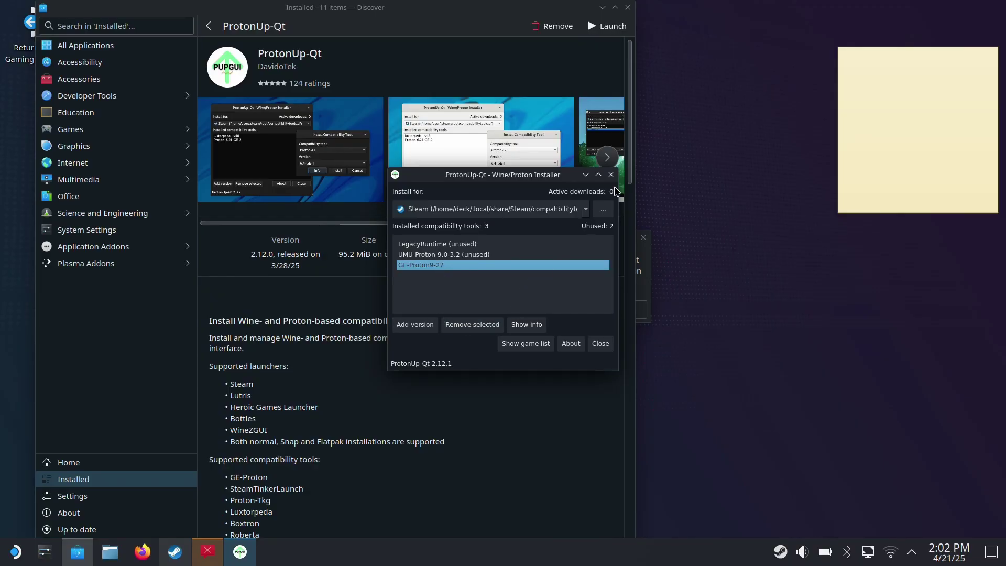
left_click(610, 175)
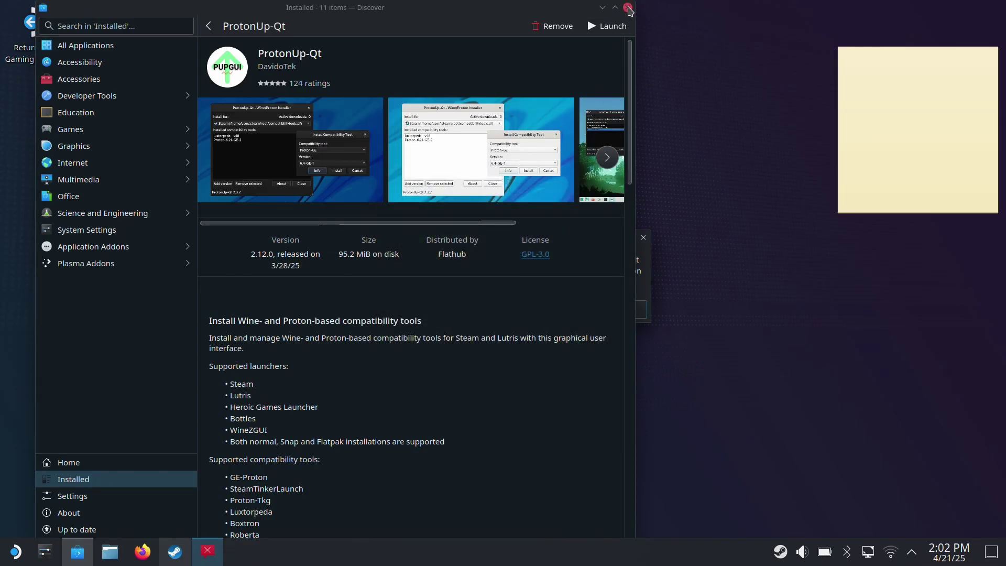
left_click(627, 7)
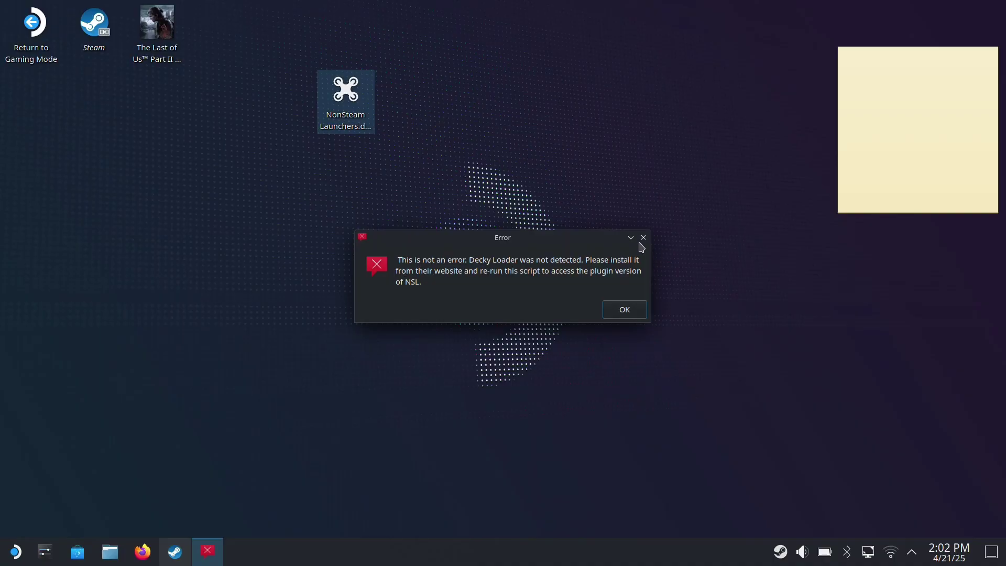
left_click(643, 237)
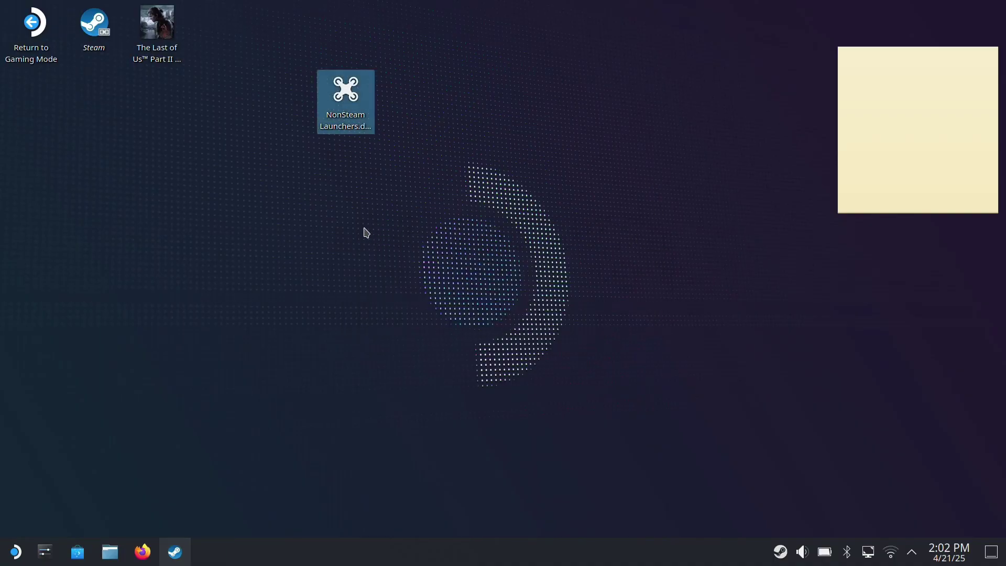
- Open the library in a maximized Steam window and launch Battle.net from the recent games
left_click(87, 53)
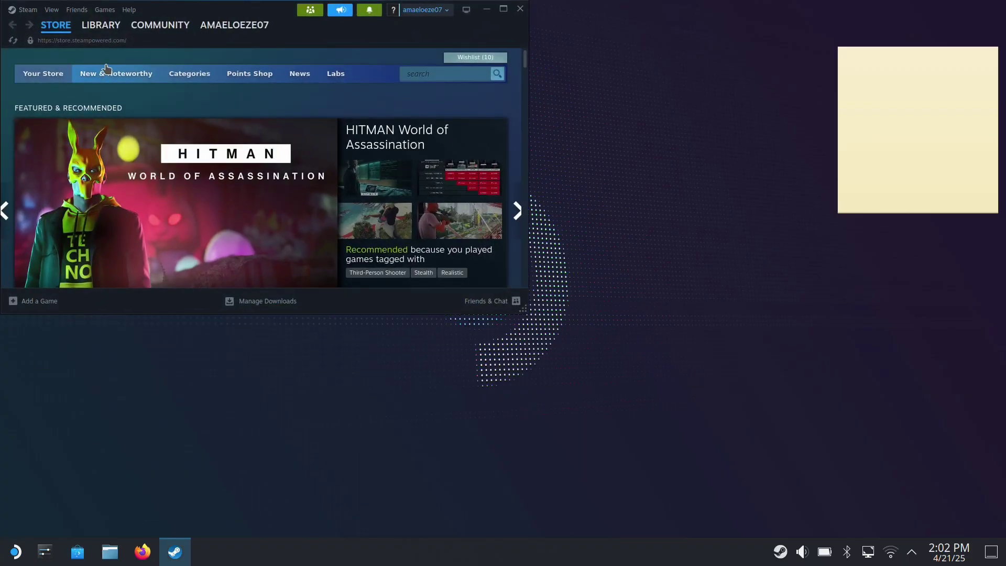
left_click(111, 26)
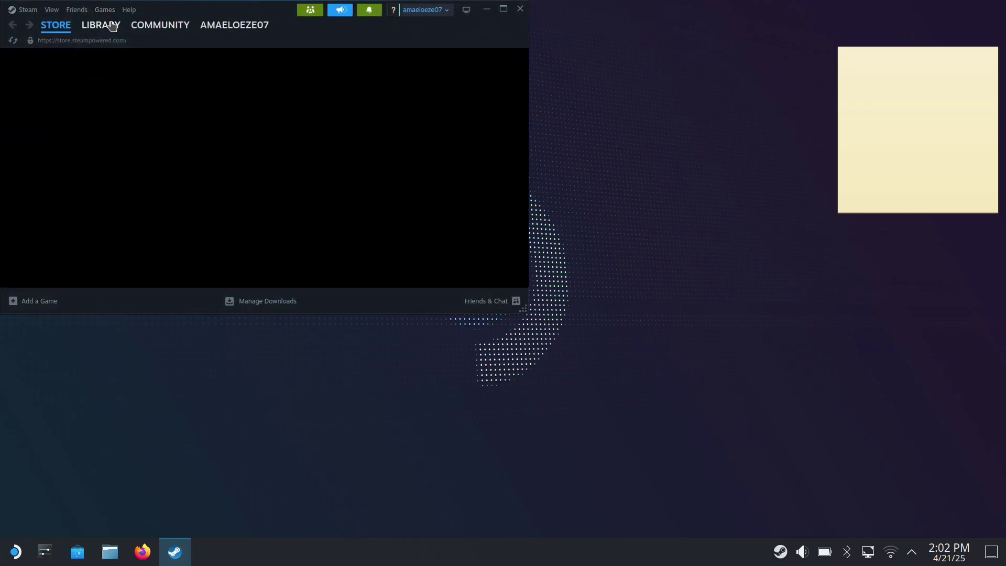
left_click(504, 10)
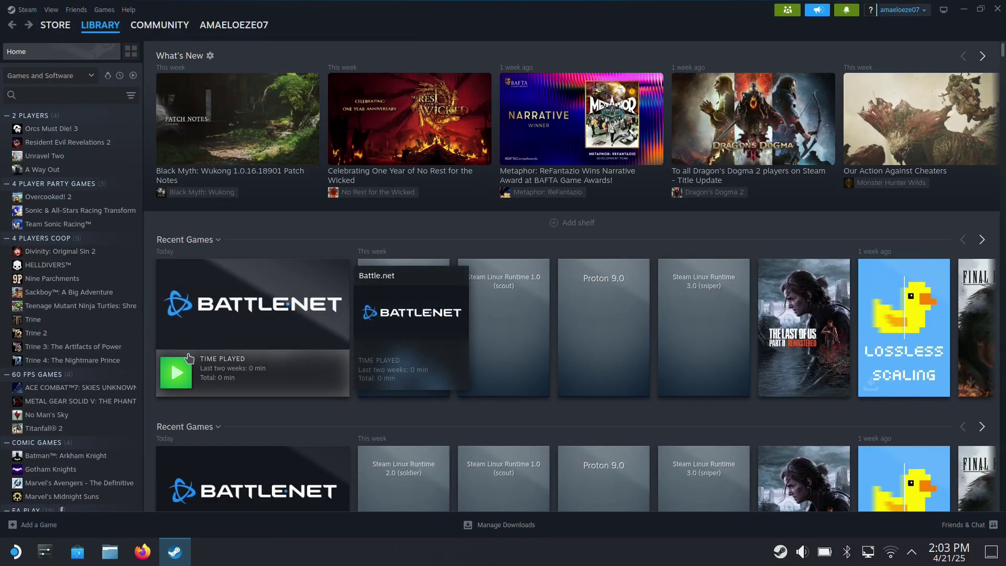
left_click(177, 377)
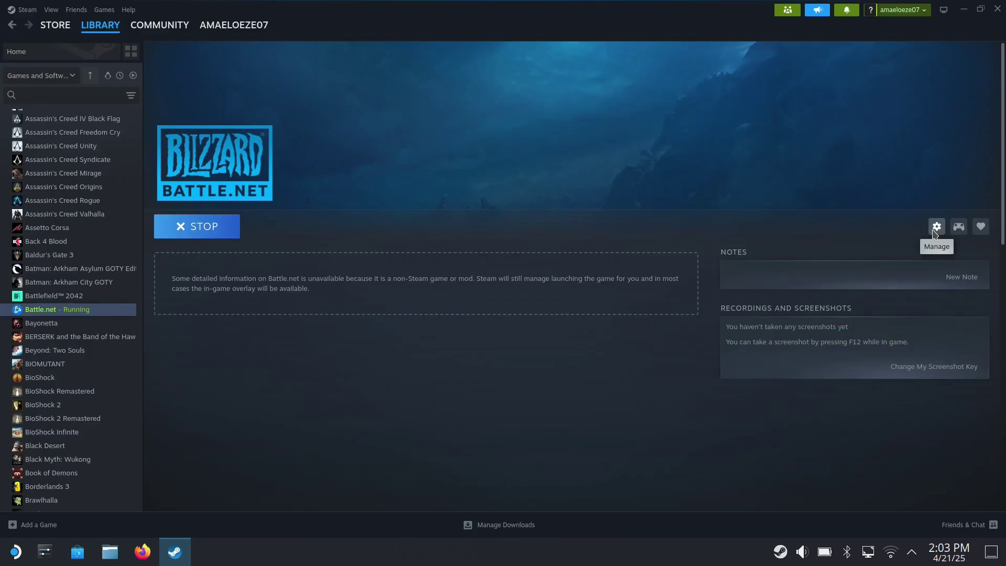
- Check which compatibility tool is forced in Battle.net's Steam properties, and minimize the properties window
left_click(935, 227)
left_click(937, 299)
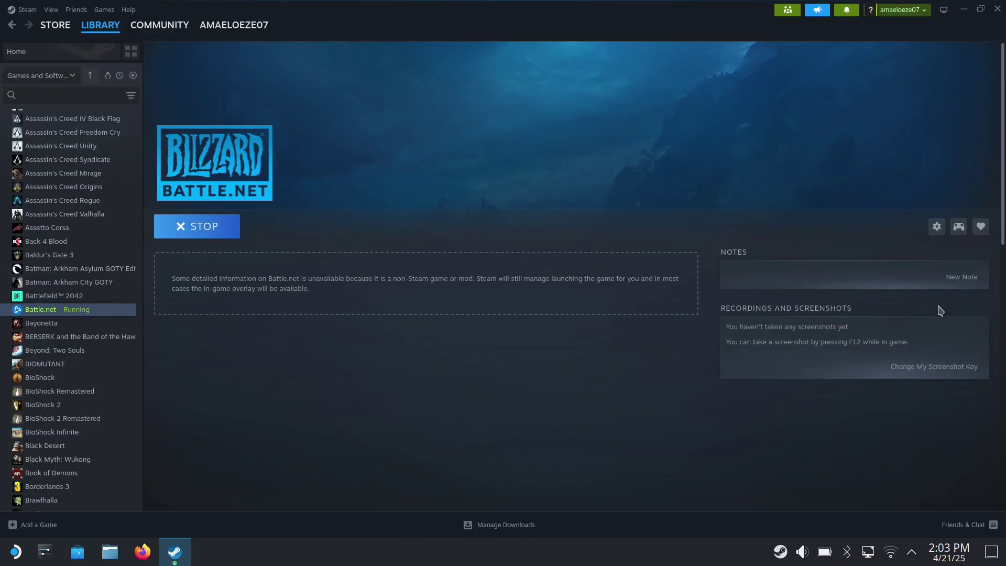
left_click(332, 182)
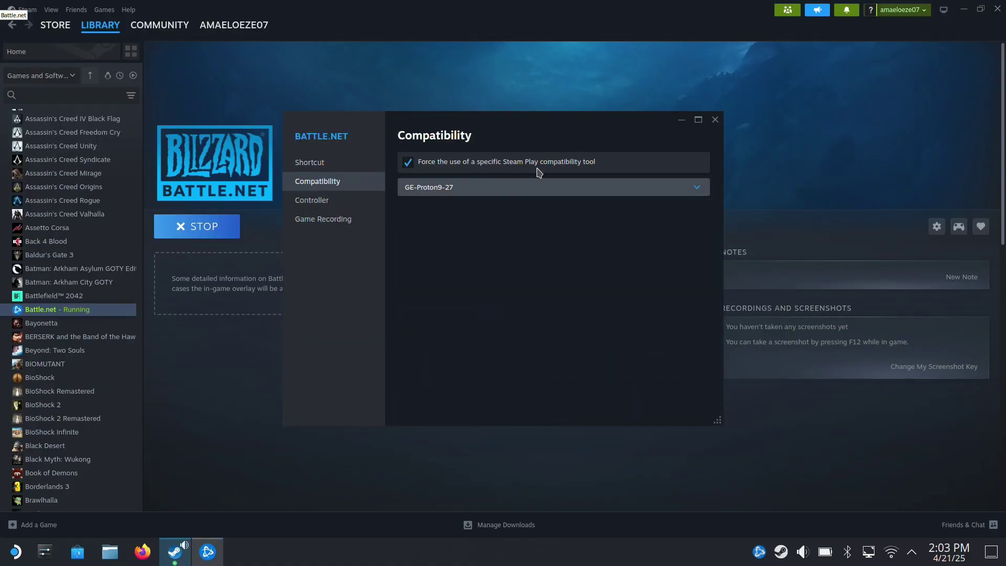
left_click(681, 119)
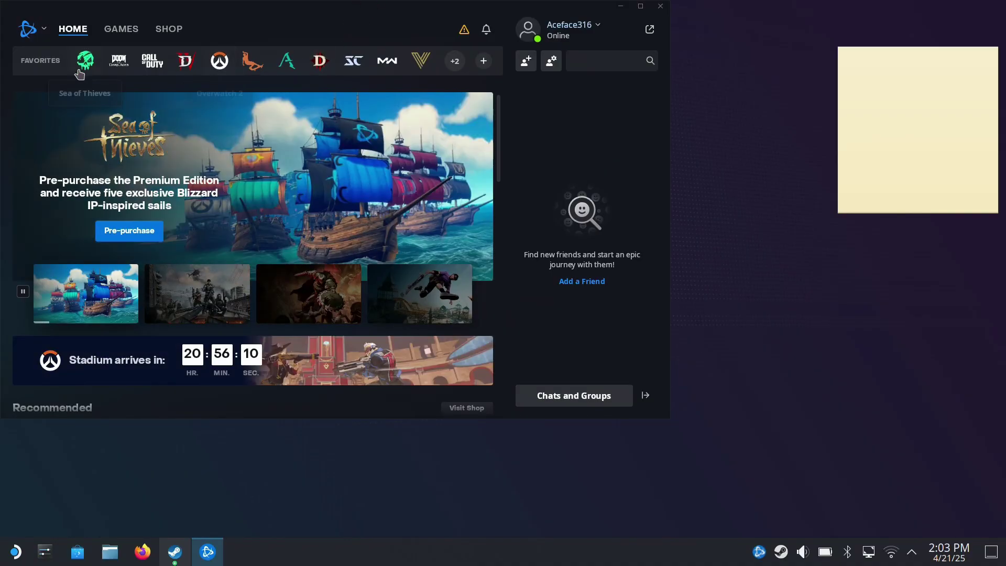
- View Avowed's install page from the Battle.net games list, and close the Battle.net window
left_click(131, 29)
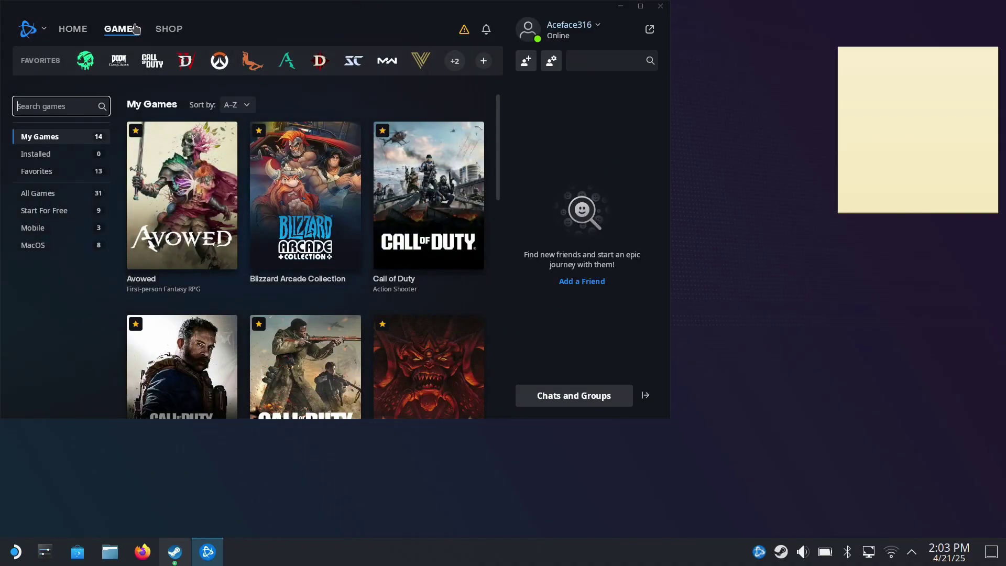
left_click(162, 186)
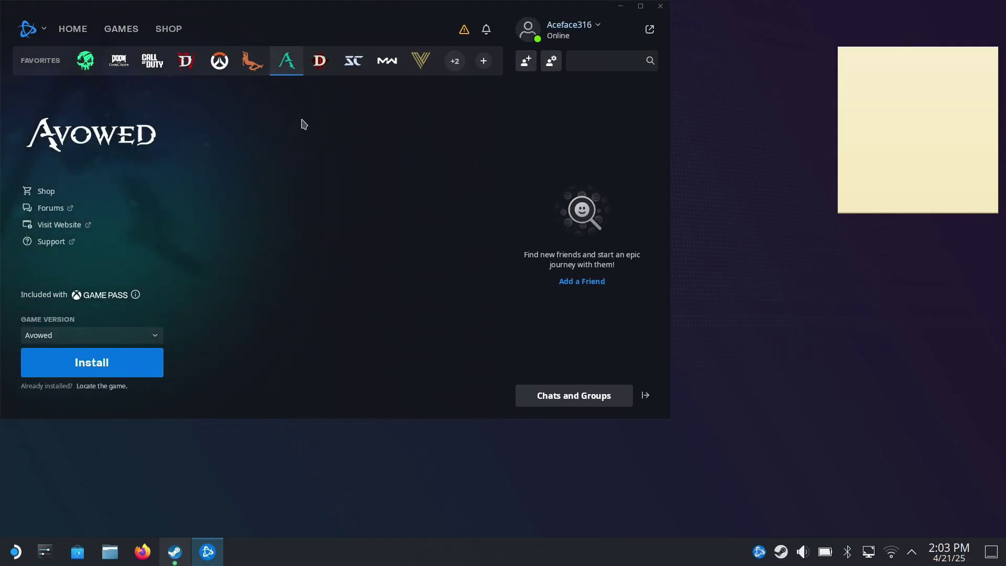
left_click(660, 7)
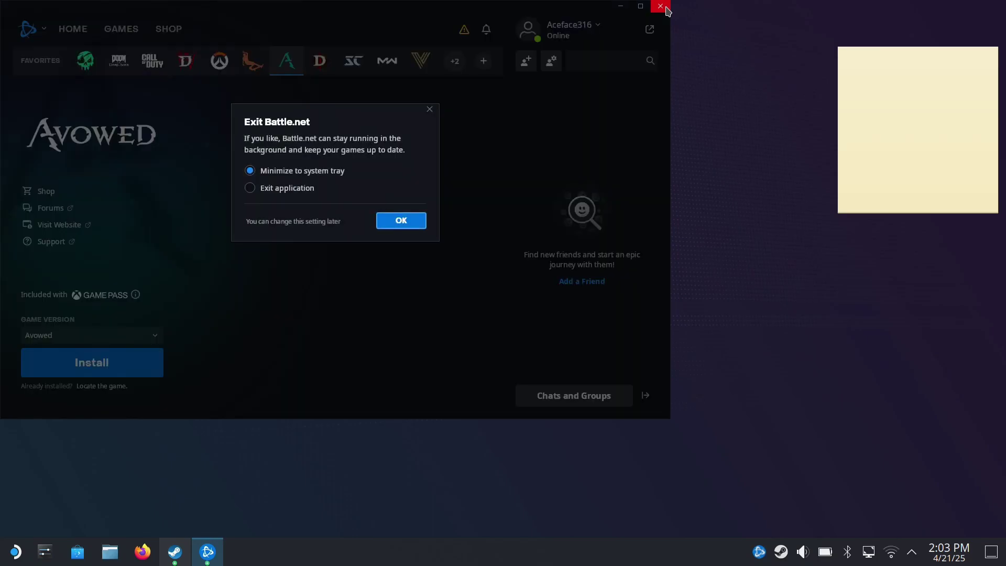
left_click(402, 222)
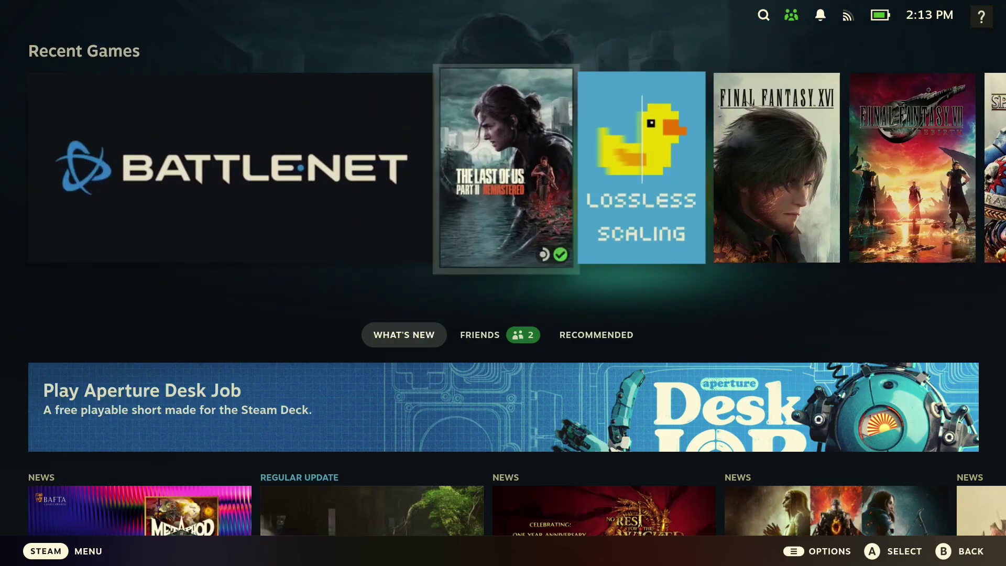
- Launch Battle.net from the recent games in Gaming Mode and open Avowed's install page from My Games
key("Left")
key("Right")
key("Left")
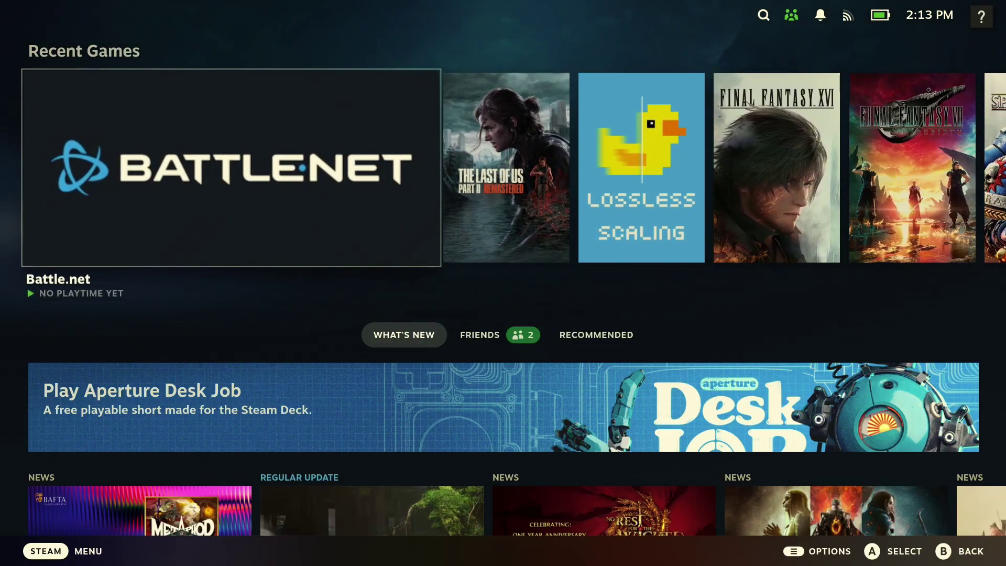
key("Right")
key("Left")
key("Return")
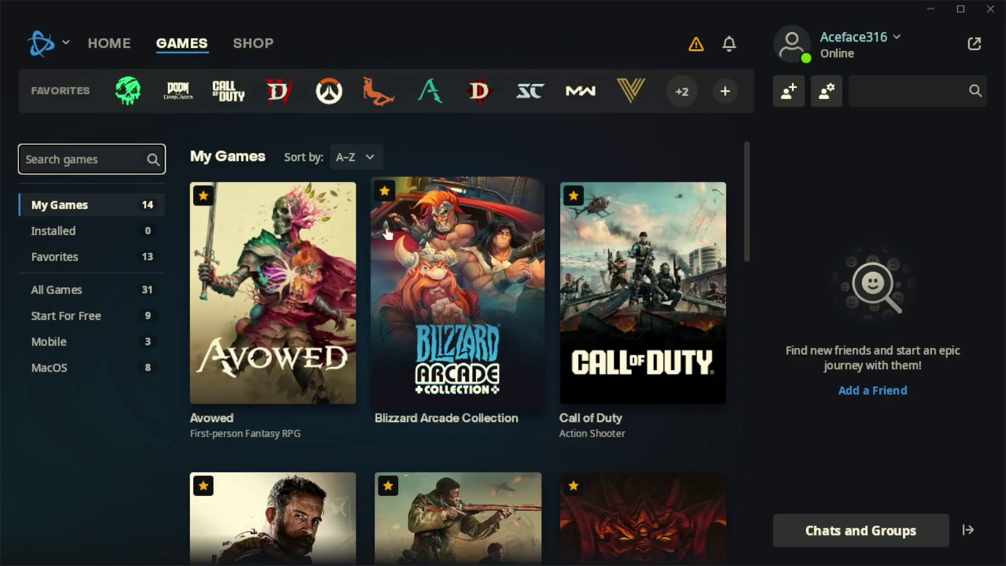
left_click(319, 306)
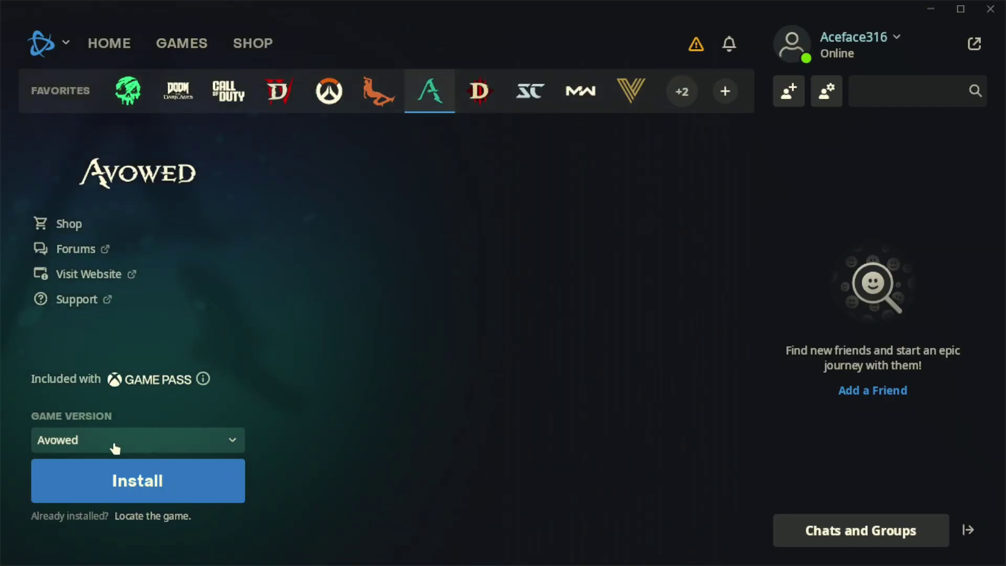